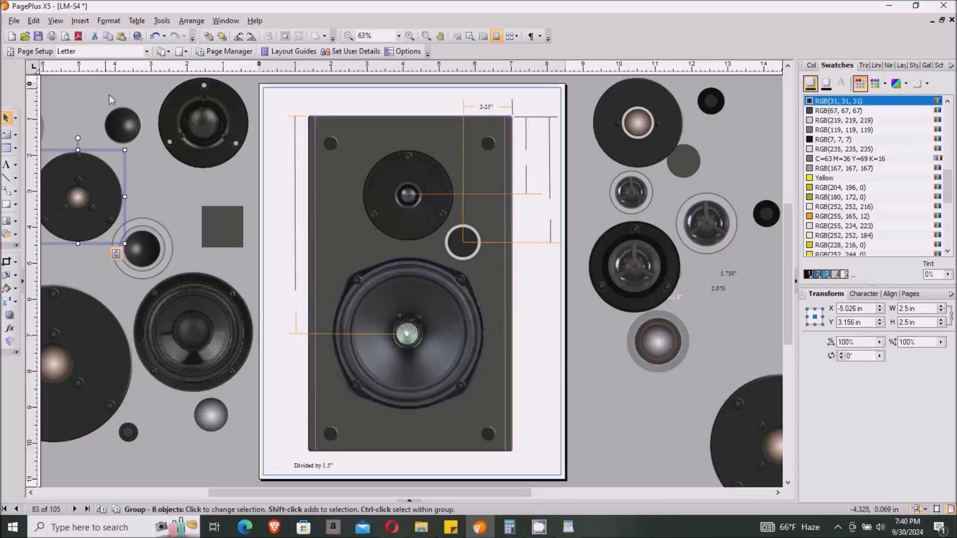
Move the small black dome circle from the pasteboard onto the centre of the woofer.
left_click(124, 123)
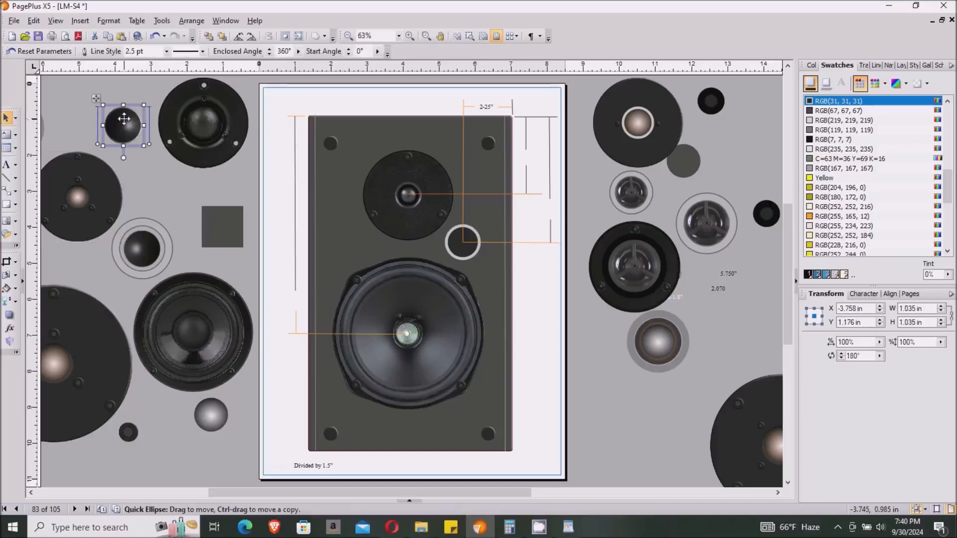
left_click_drag(123, 122, 408, 328)
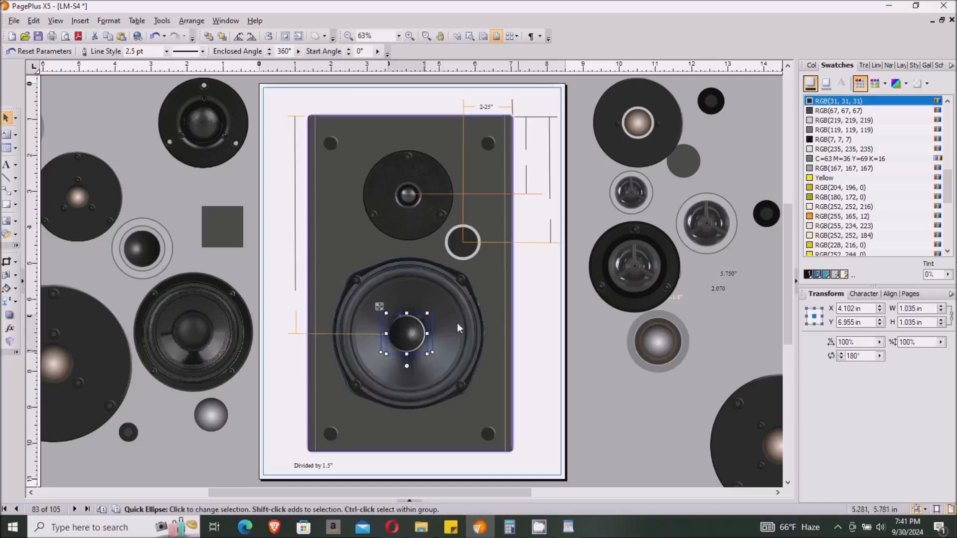
Try a Feather filter effect with 100 opacity and 3.75 pt blur on the woofer's dome circle and undo it.
right_click(414, 338)
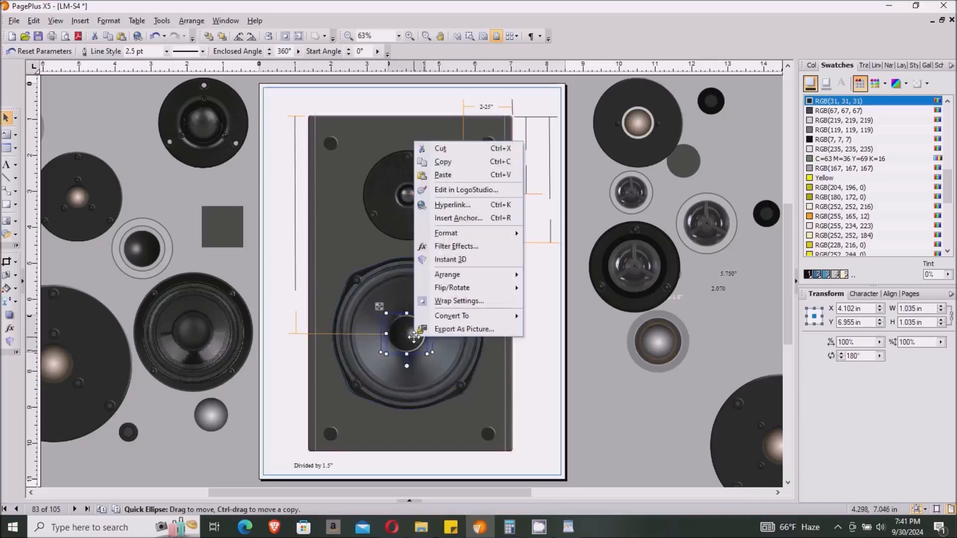
left_click(458, 247)
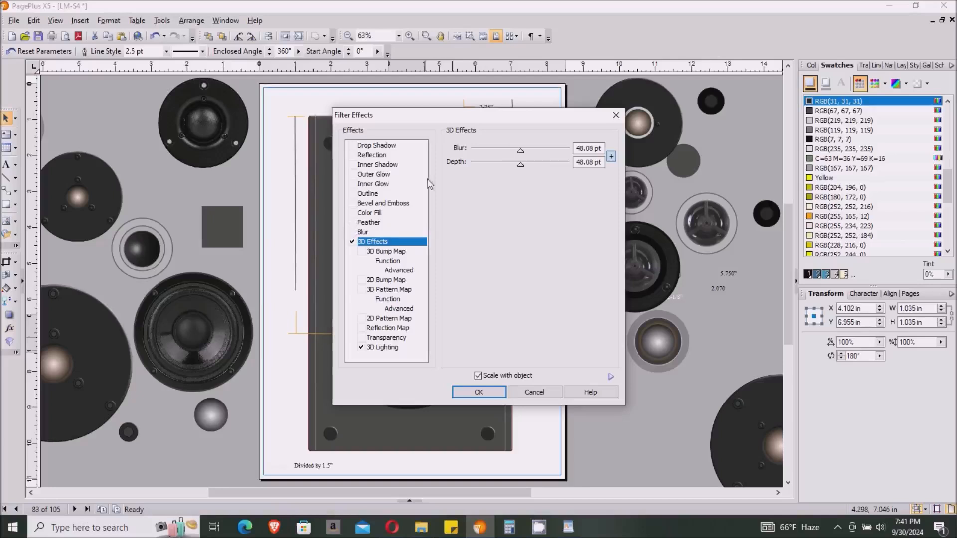
left_click_drag(425, 119, 589, 133)
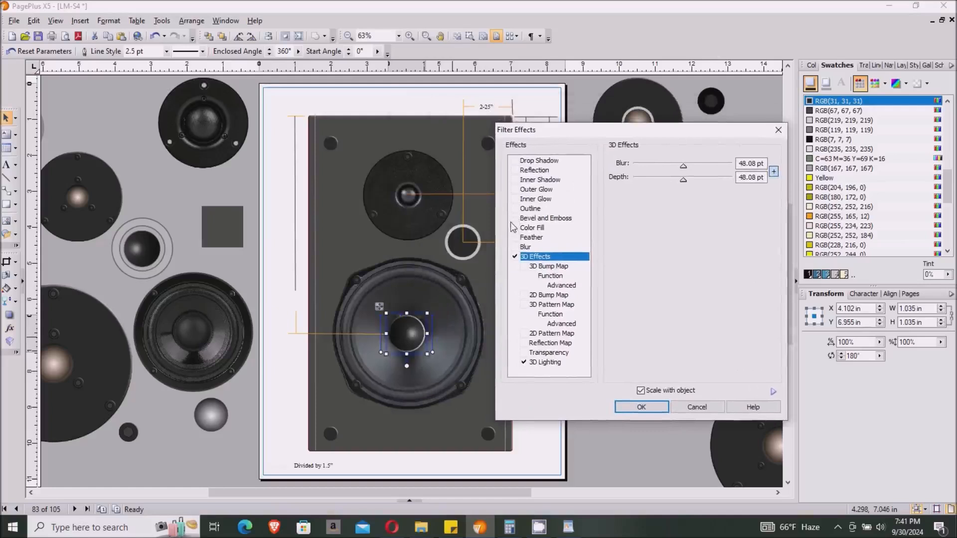
left_click(516, 238)
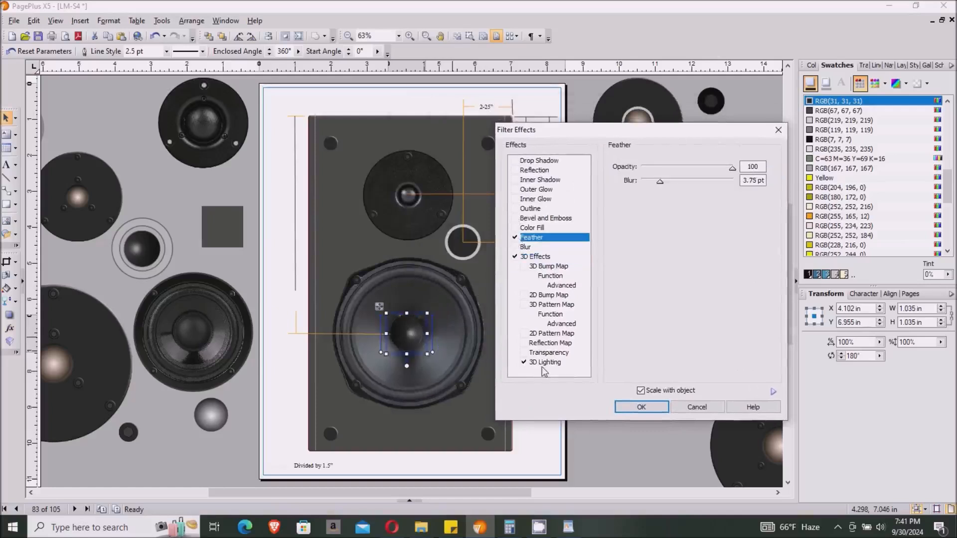
left_click(642, 407)
left_click(611, 398)
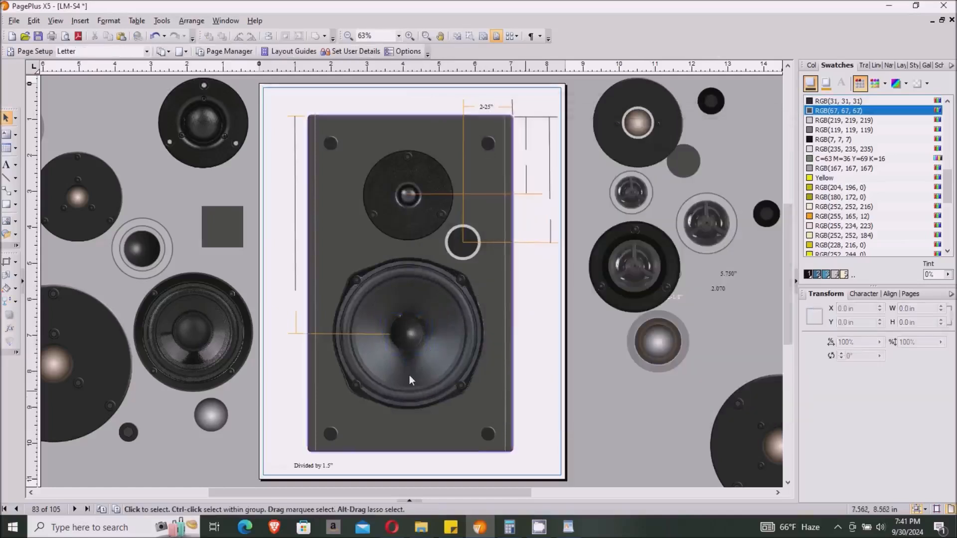
left_click(403, 336, "ctrl")
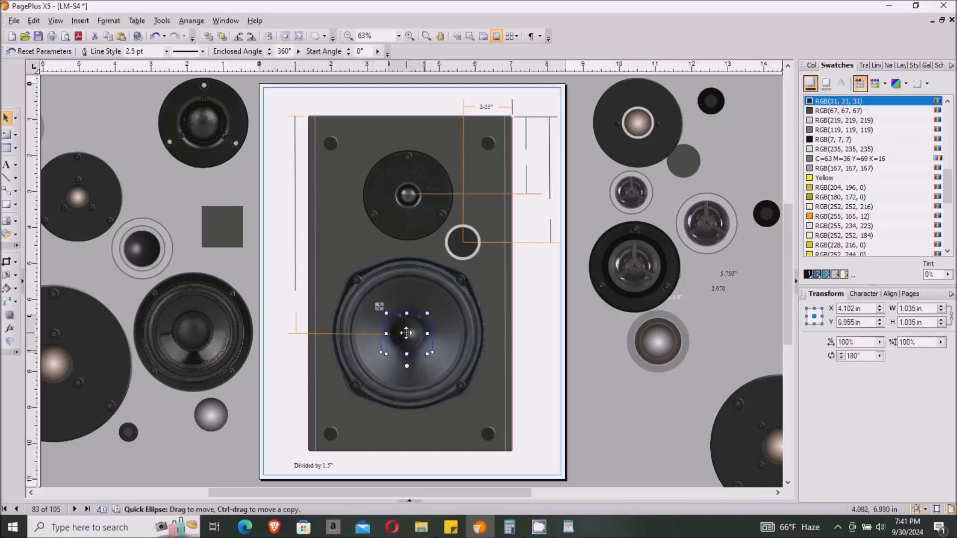
left_click(619, 399)
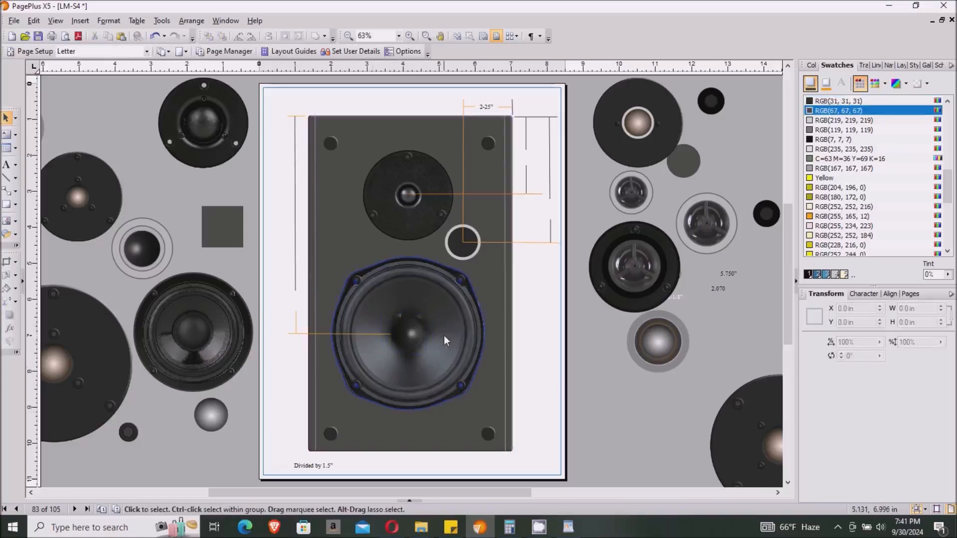
left_click(155, 37)
left_click(157, 37)
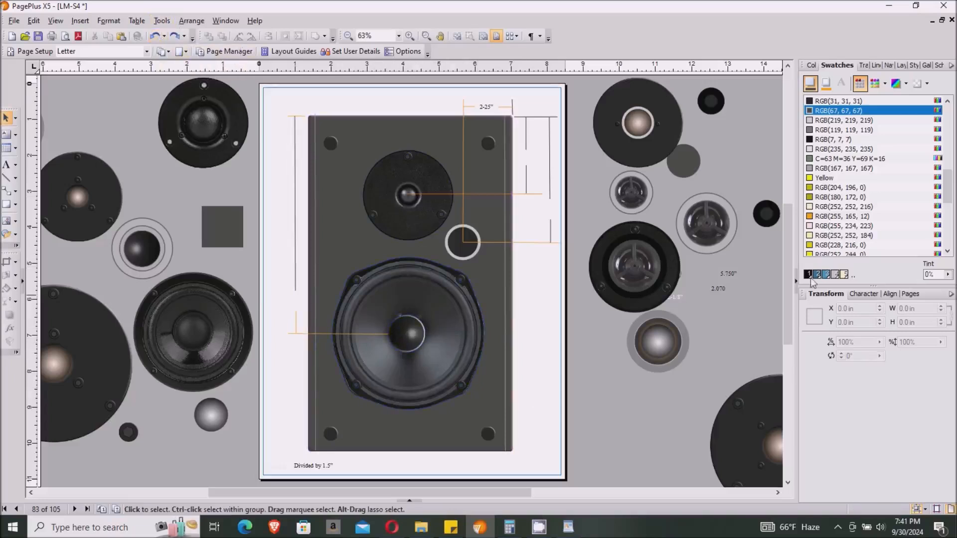
Set the outline colour of the woofer's dome circle to RGB(51, 51, 51).
left_click(814, 140)
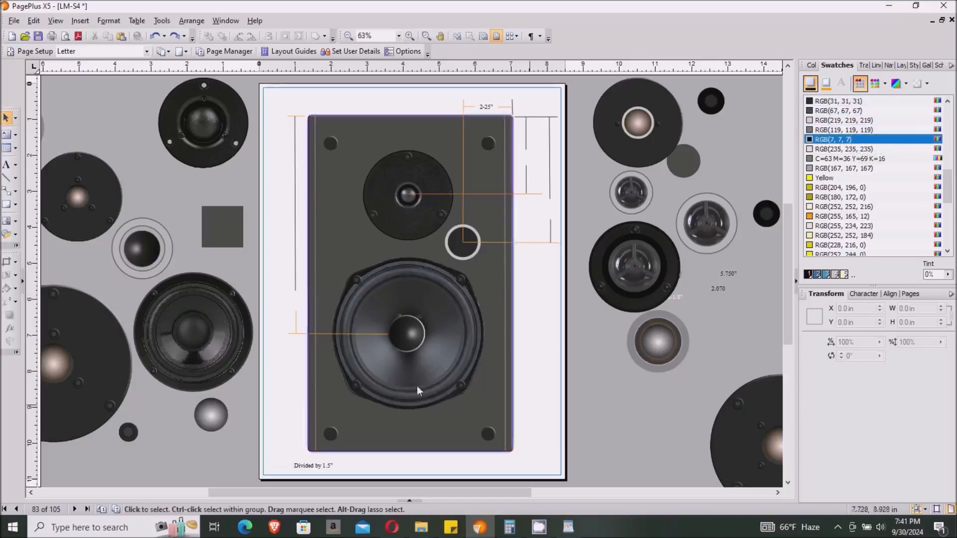
left_click(405, 334)
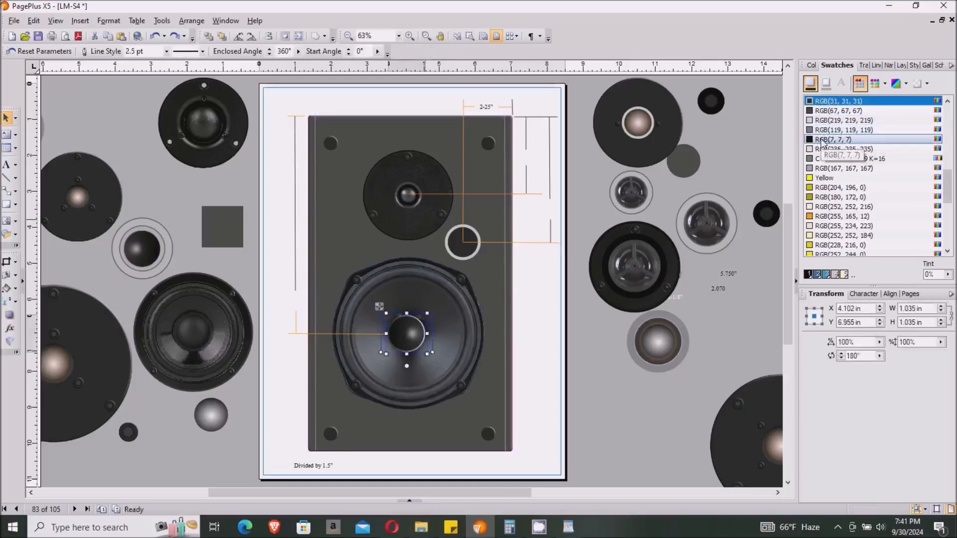
left_click(827, 85)
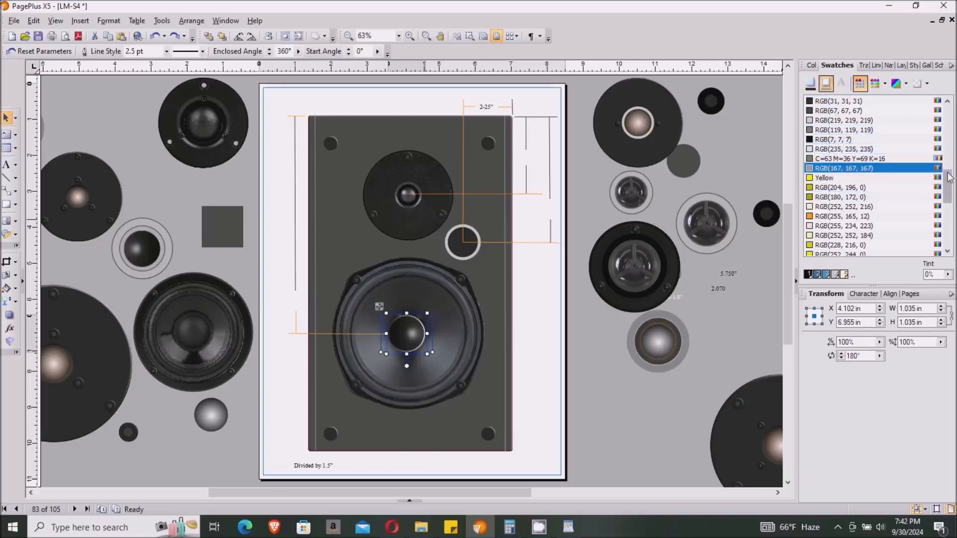
left_click_drag(949, 180, 946, 155)
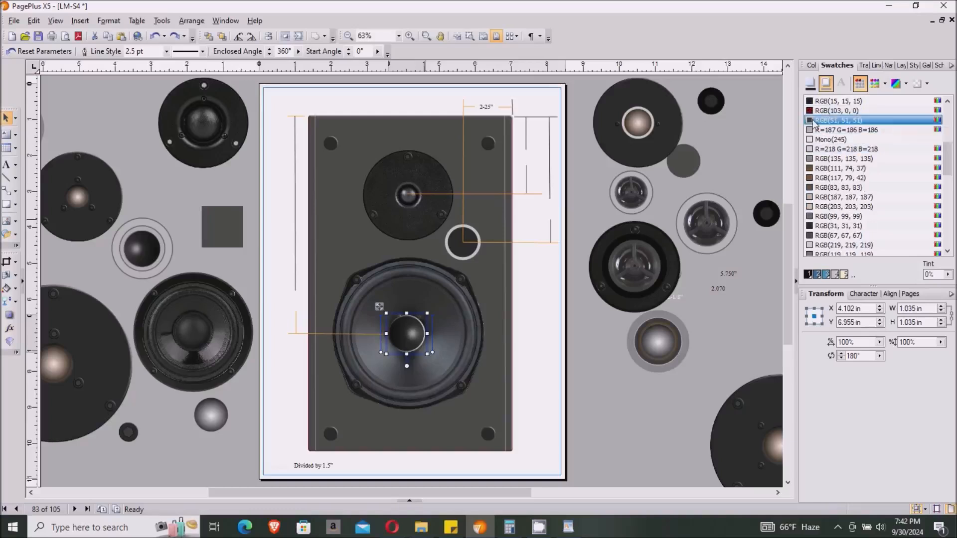
left_click(623, 421)
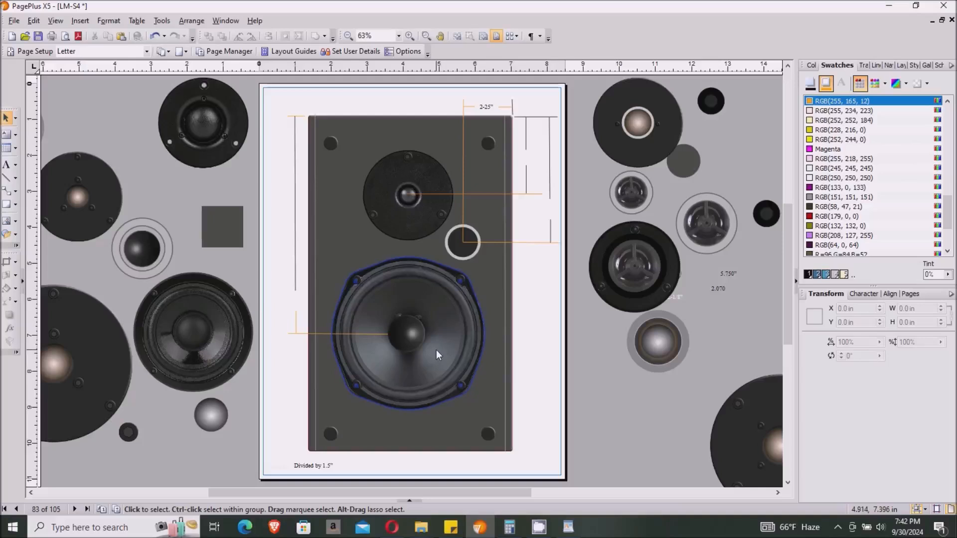
Apply a Feather filter effect with 100 opacity and 3.75 pt blur to the woofer's dome circle.
left_click(405, 335)
right_click(406, 335)
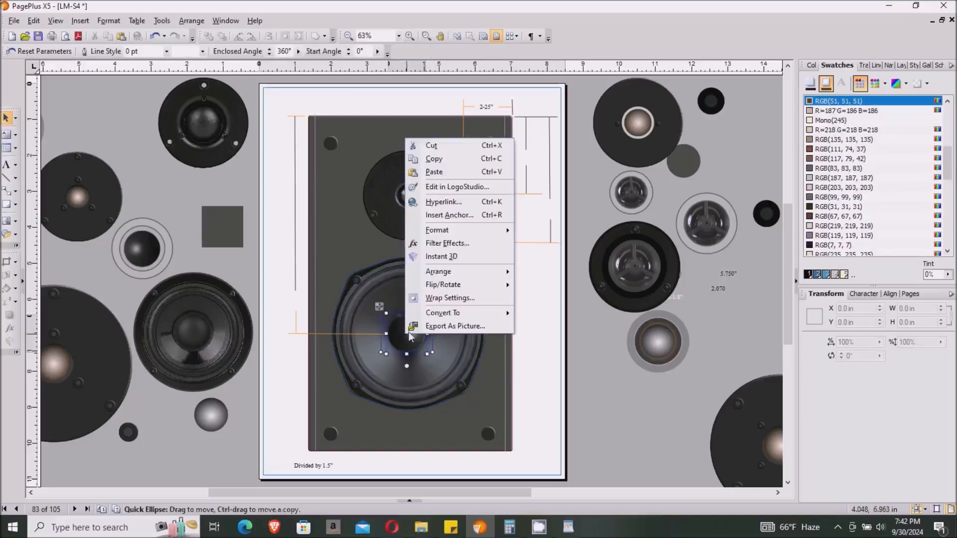
left_click(447, 243)
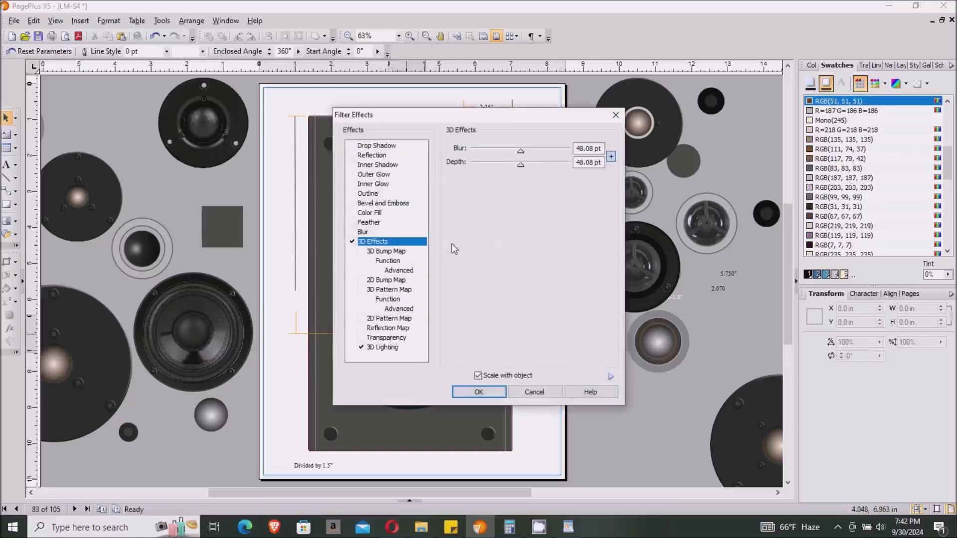
left_click(349, 224)
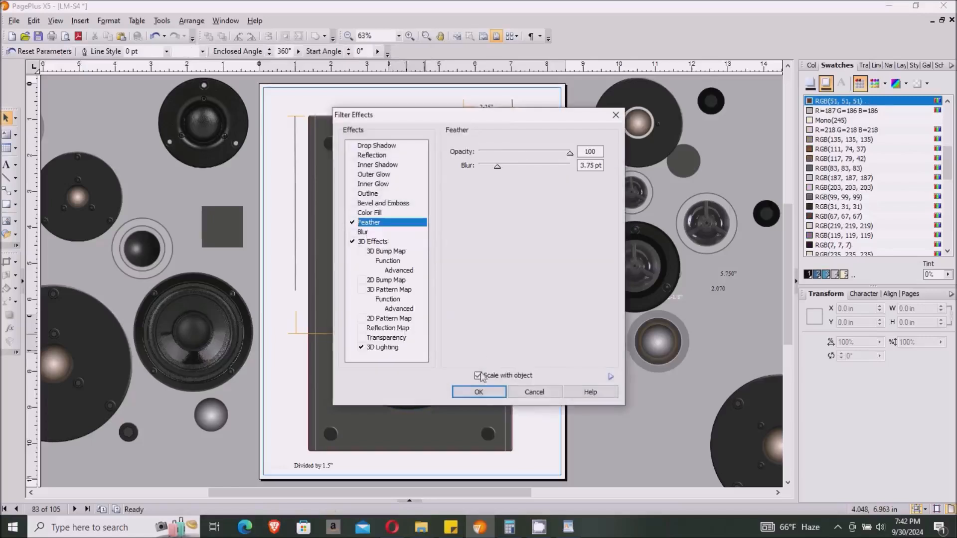
left_click(480, 392)
left_click(678, 418)
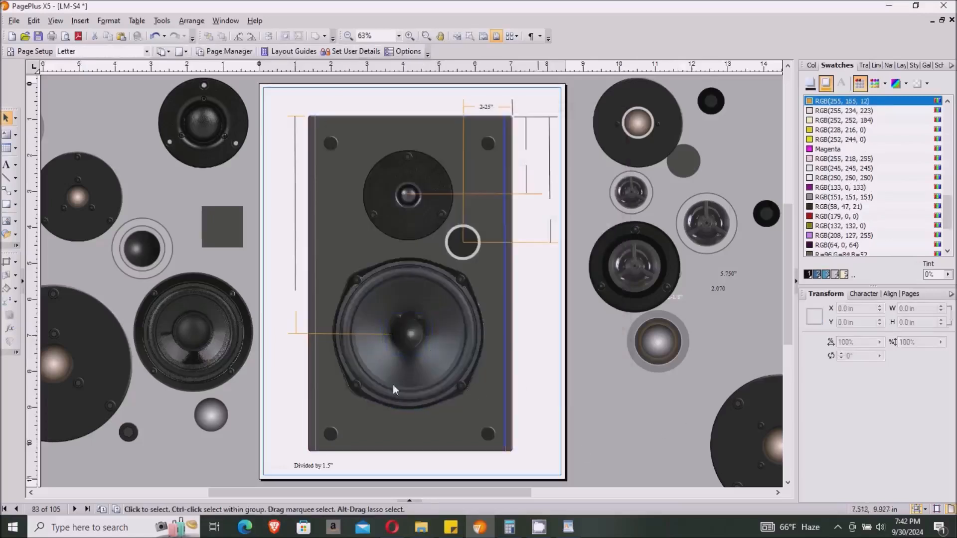
Increase the dome circle's width and height to 1.085 in.
left_click(409, 336)
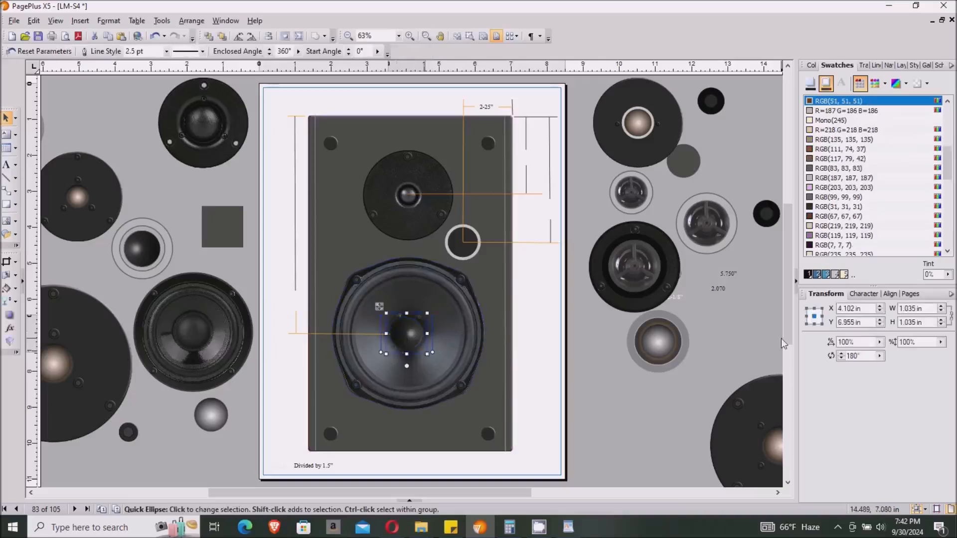
left_click(655, 413)
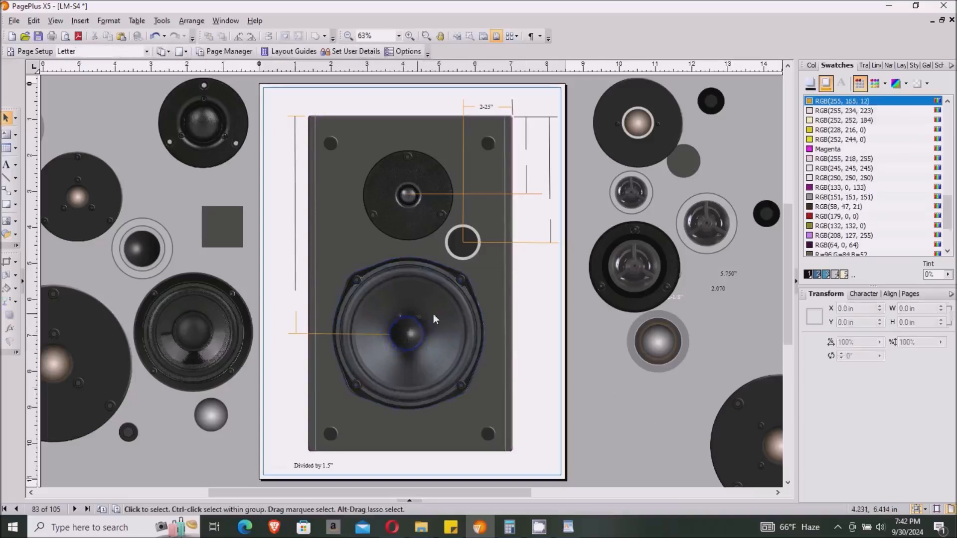
left_click(411, 337)
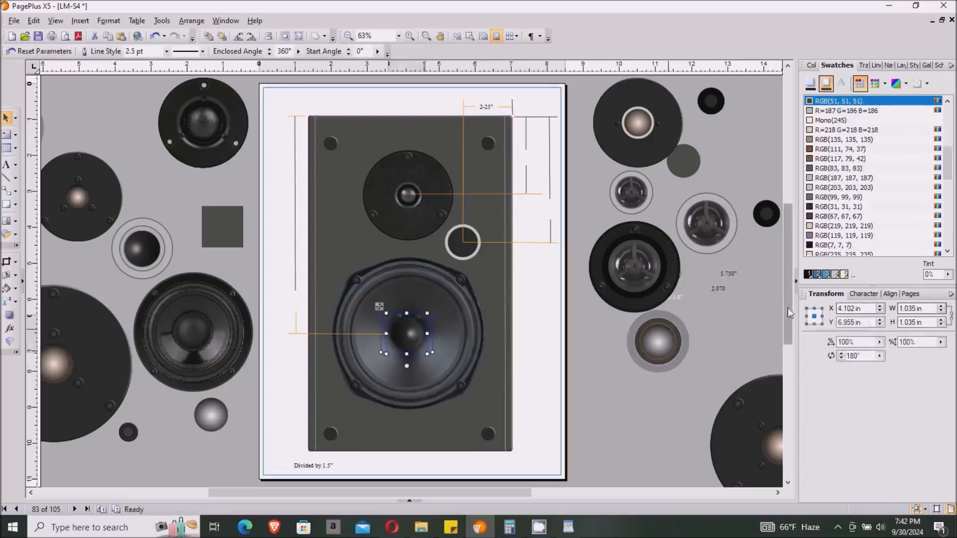
left_click(941, 306)
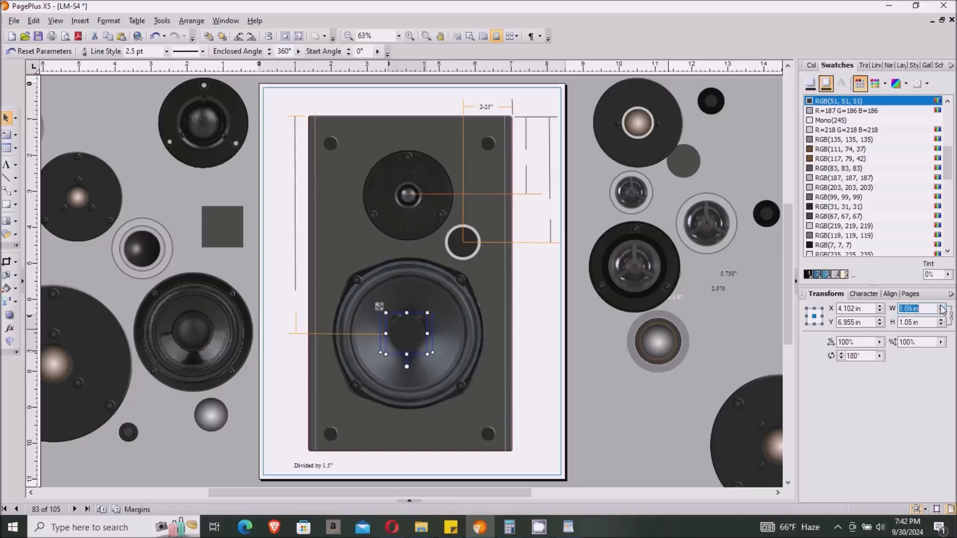
left_click(941, 306)
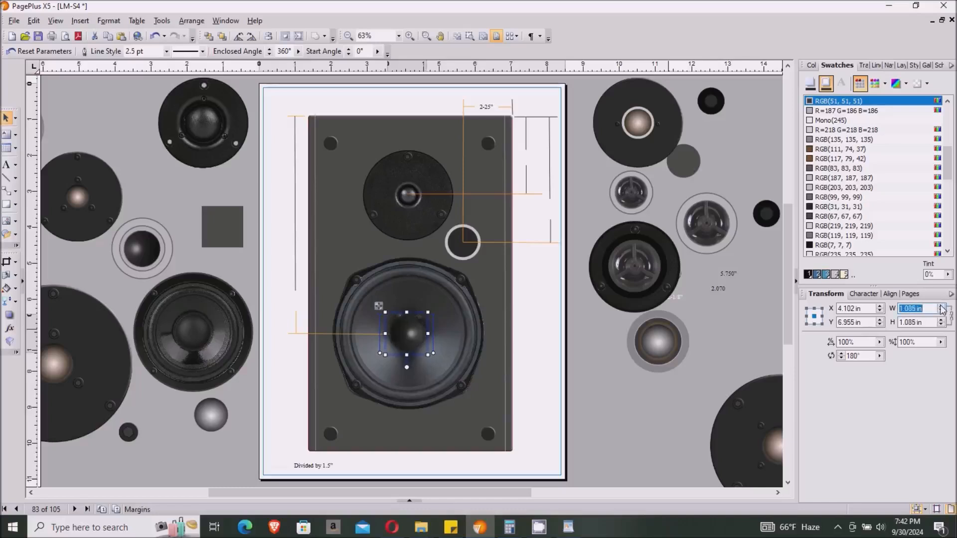
left_click(627, 411)
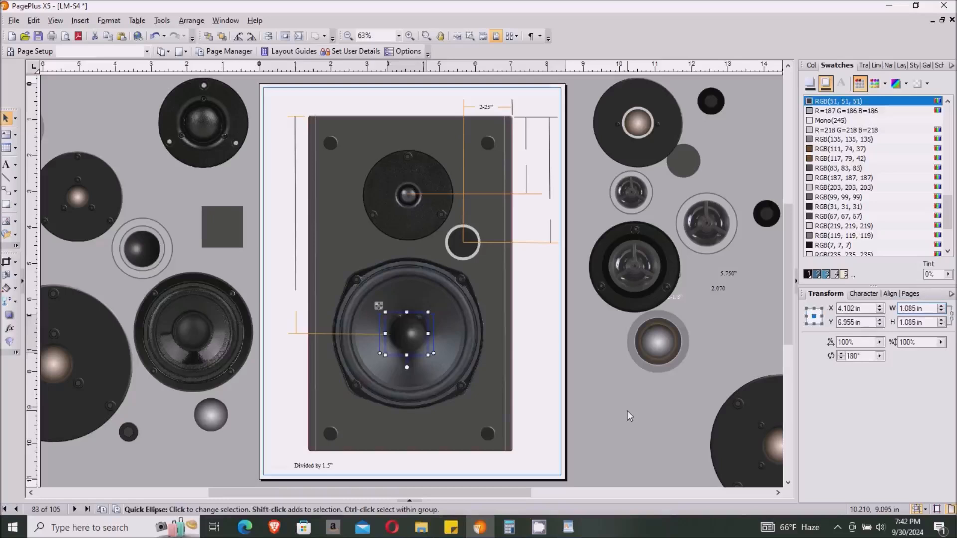
Set the dome circle's width and height to 1.2 in.
left_click(402, 331)
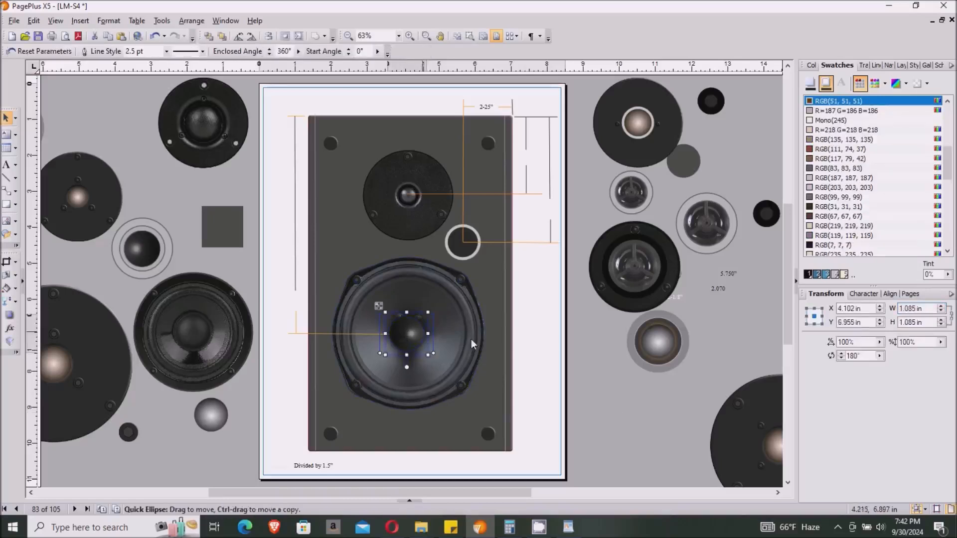
left_click(913, 309)
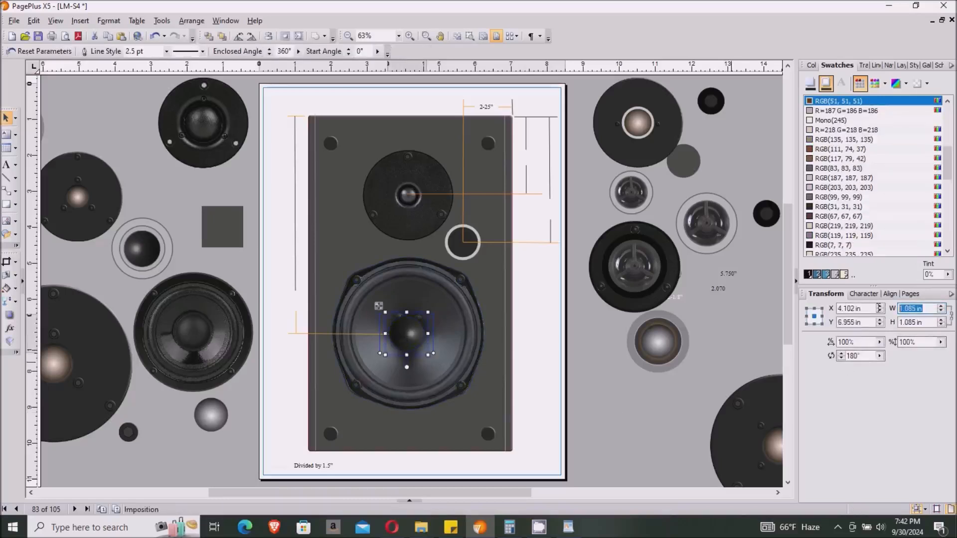
type("1.20")
left_click(933, 322)
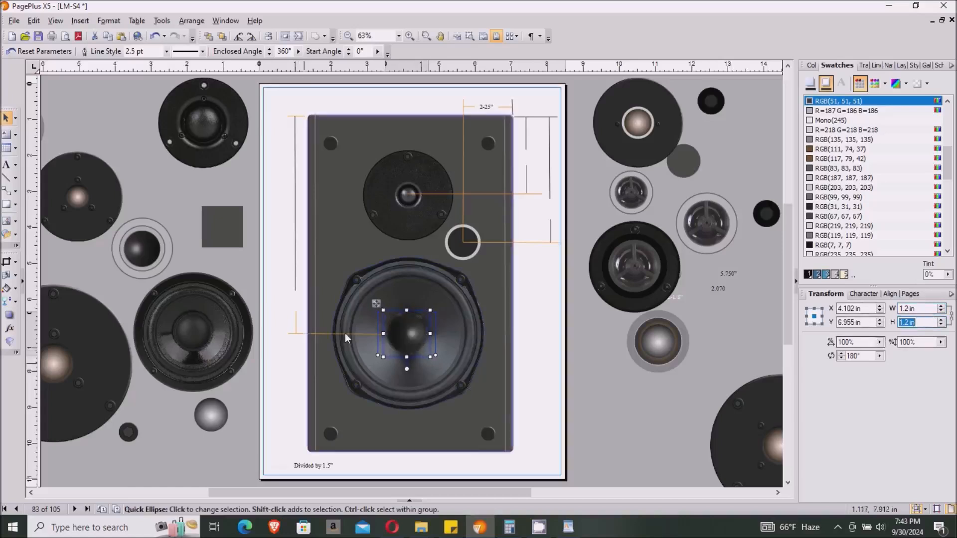
Shift the dome circle slightly up and to the right, to about X 4.136 in, Y 6.922 in.
left_click(416, 332)
left_click_drag(416, 331, 418, 329)
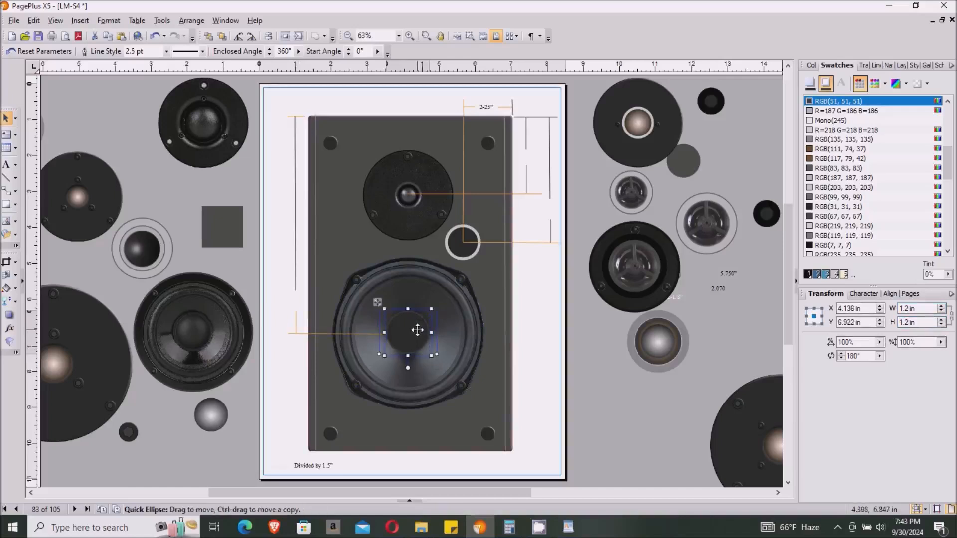
left_click(654, 416)
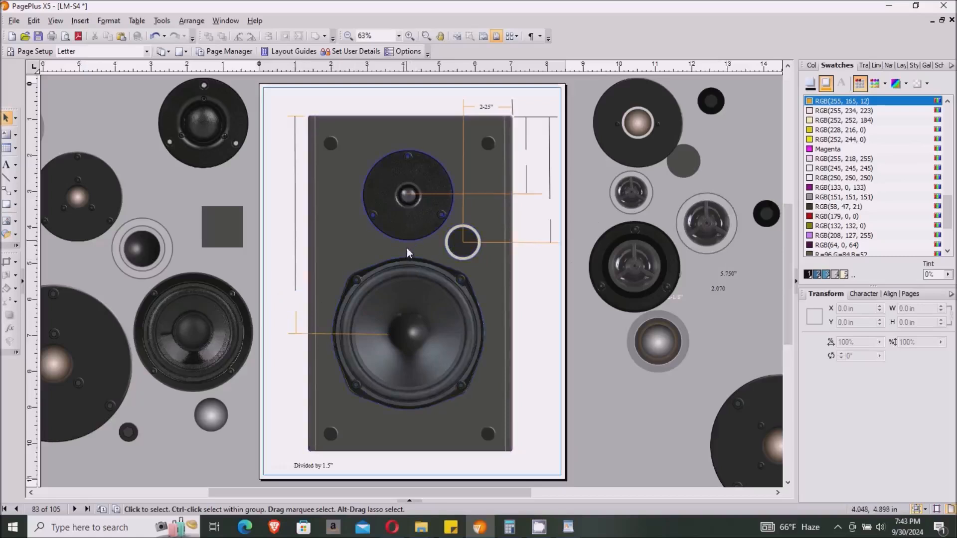
Check the position and size values of the tweeter group on the speaker front.
left_click(412, 222)
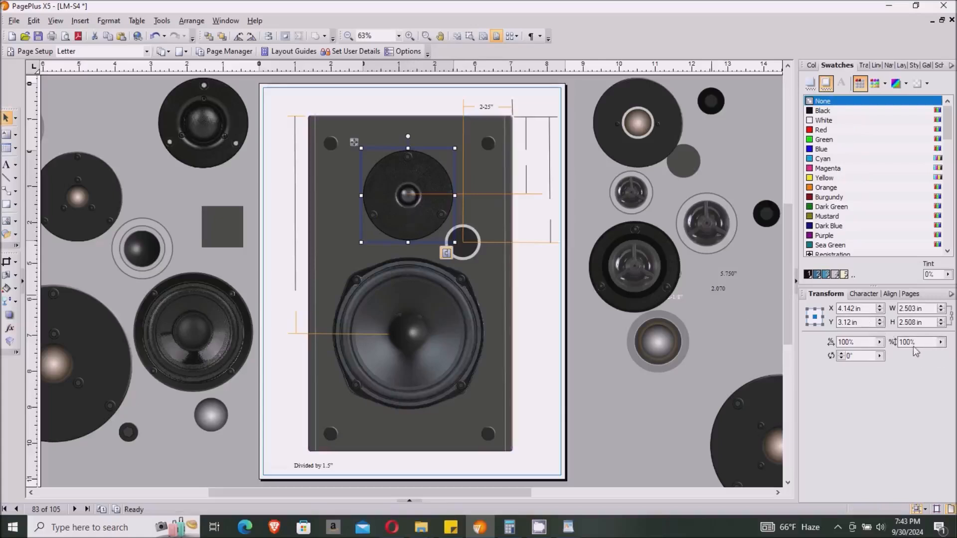
left_click(853, 323)
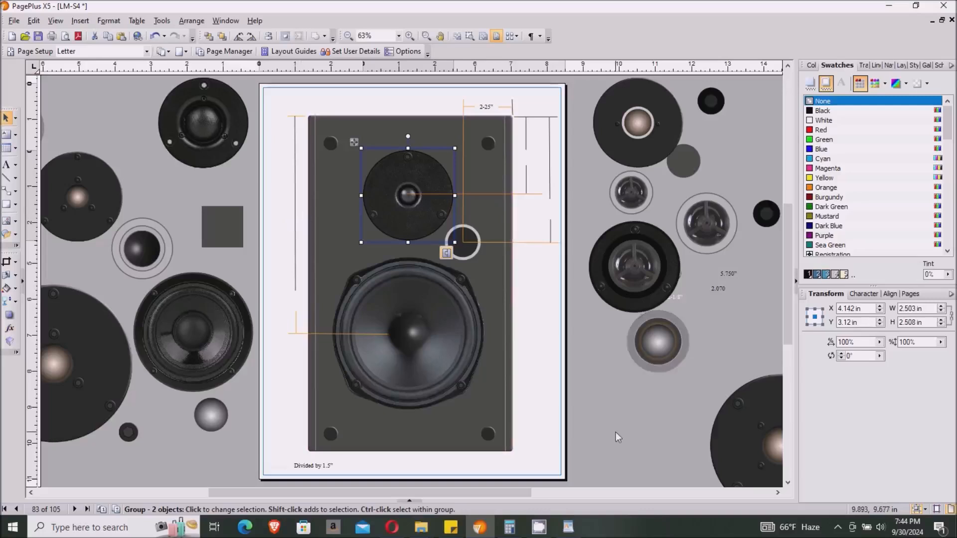
left_click(619, 416)
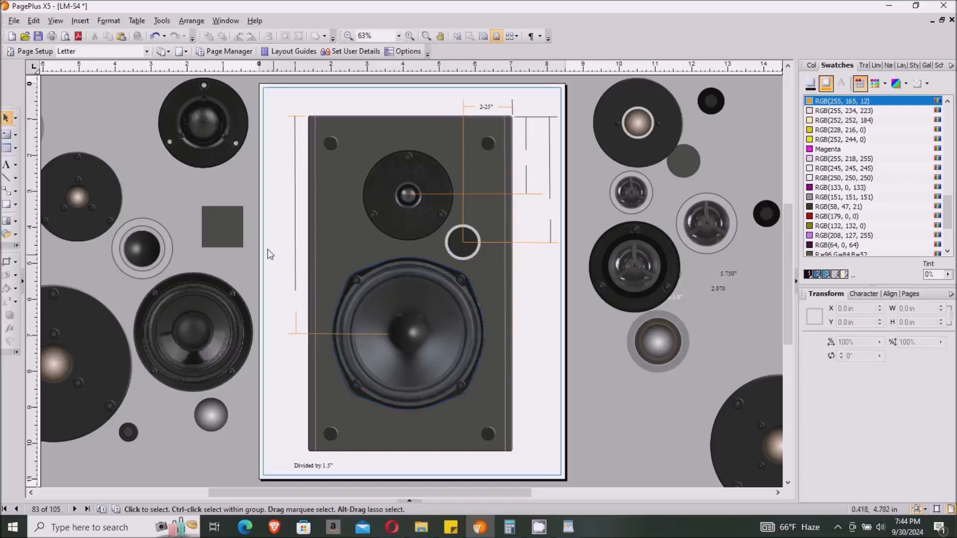
Apply an Instant 3D transform to the dark grey square beside the page and rotate it into a tilted block.
left_click(220, 223)
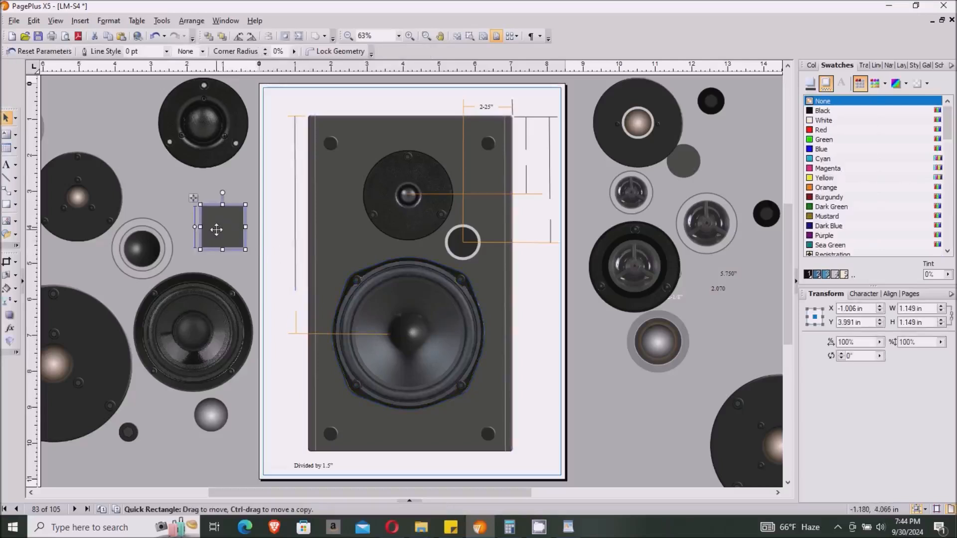
right_click(225, 231)
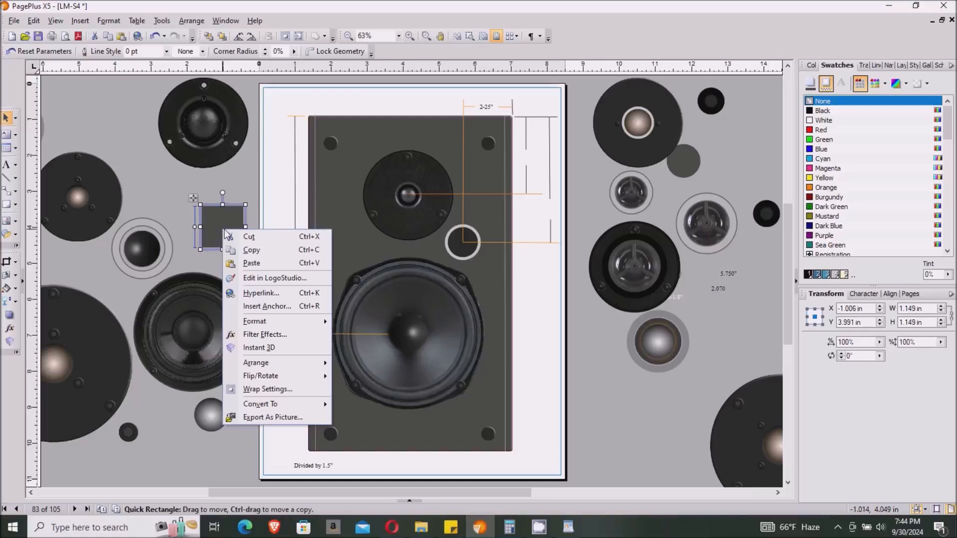
mouse_move(277, 362)
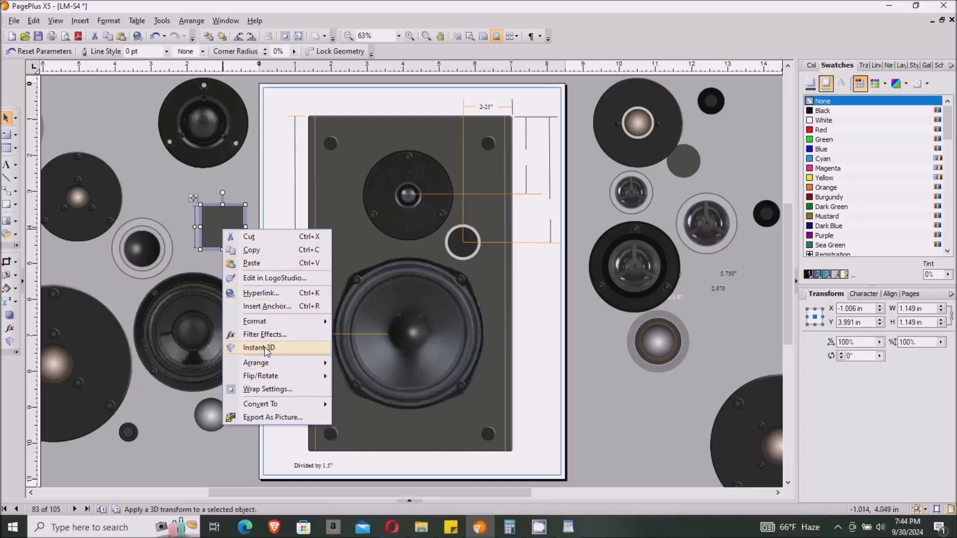
key("Escape")
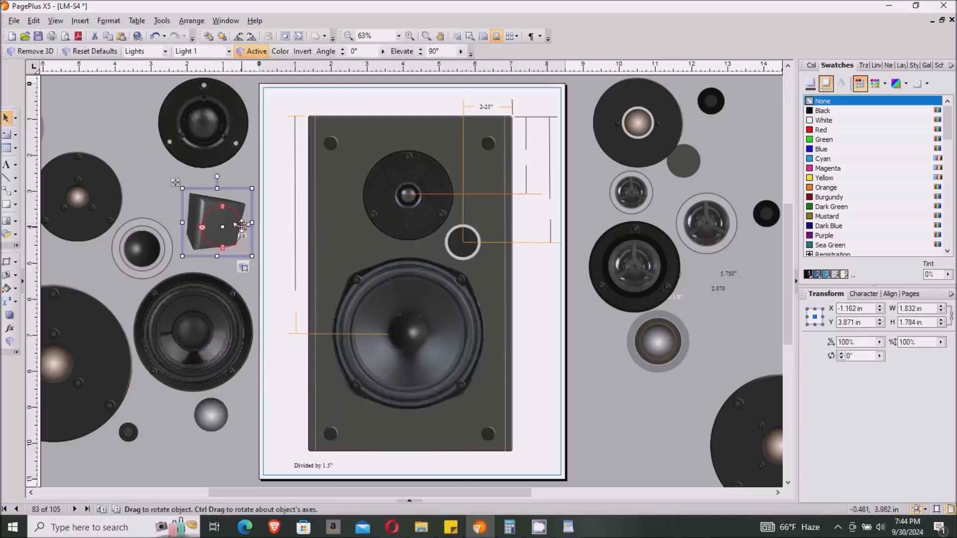
mouse_move(242, 226)
left_mouse_down()
mouse_move(214, 214)
mouse_move(223, 198)
mouse_move(245, 242)
mouse_move(249, 224)
mouse_move(235, 215)
mouse_move(205, 204)
mouse_move(212, 214)
mouse_move(200, 225)
mouse_move(228, 161)
mouse_move(229, 218)
left_mouse_up()
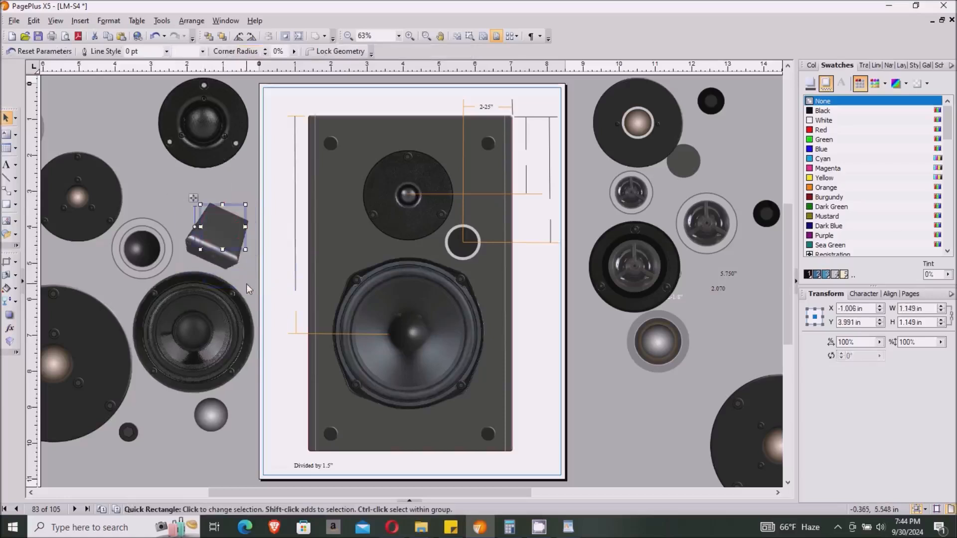
Reshape the 3D block's base rectangle to about 0.783 in wide by 1.565 in high and rotate the block slightly.
left_click_drag(245, 227, 216, 187)
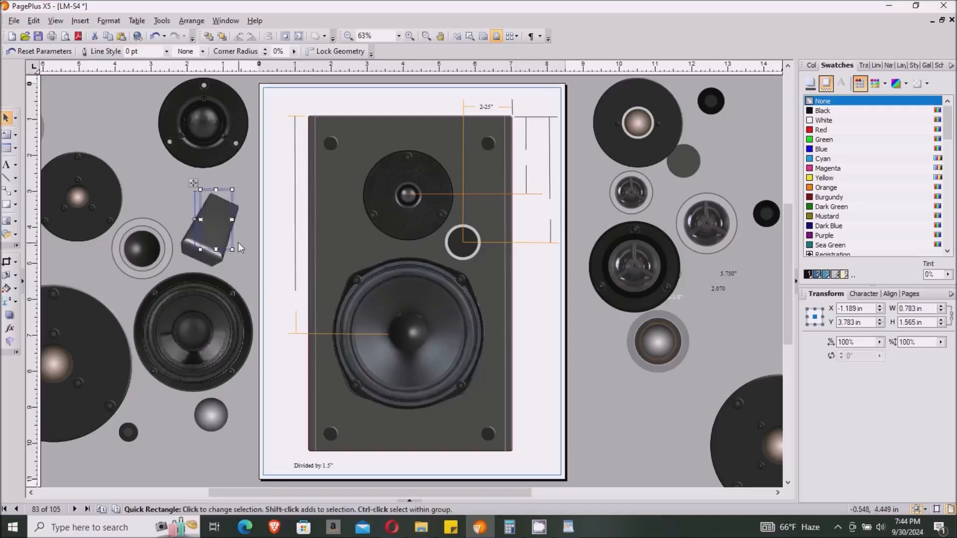
left_click(222, 226)
mouse_move(230, 219)
left_mouse_down()
mouse_move(238, 226)
mouse_move(230, 216)
left_mouse_up()
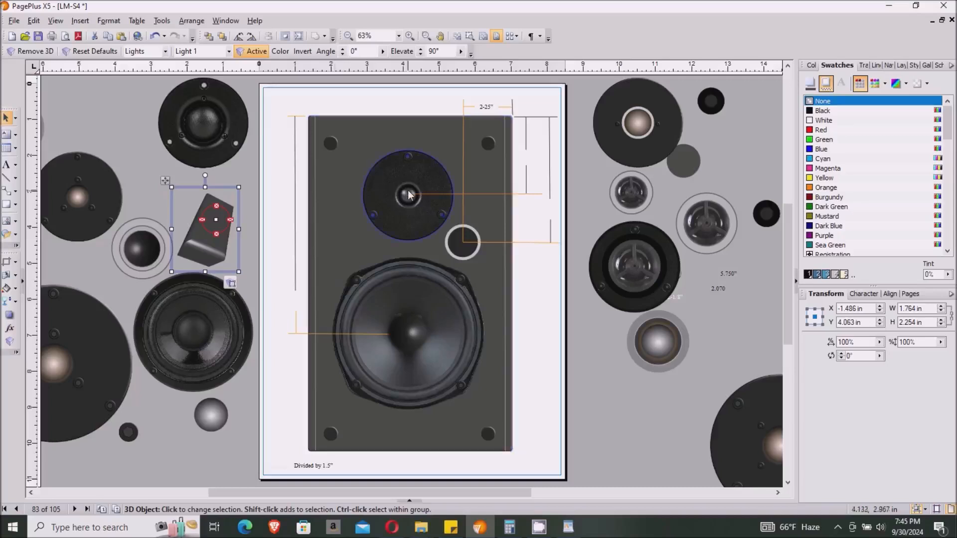
left_click(387, 175)
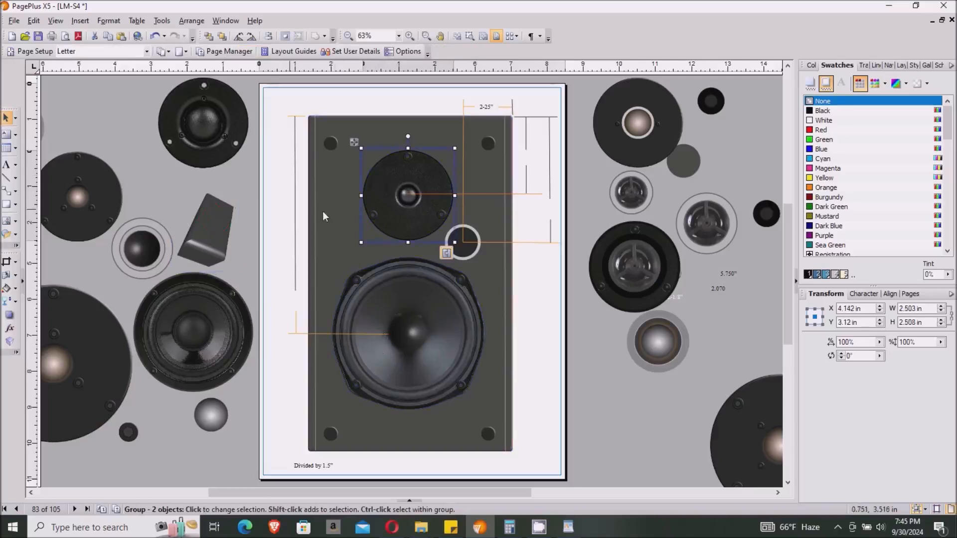
left_click(627, 422)
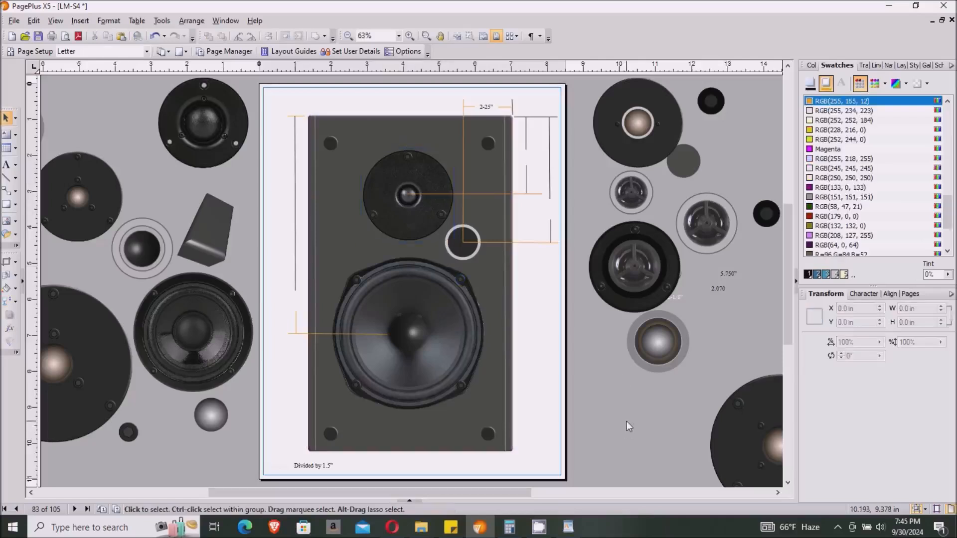